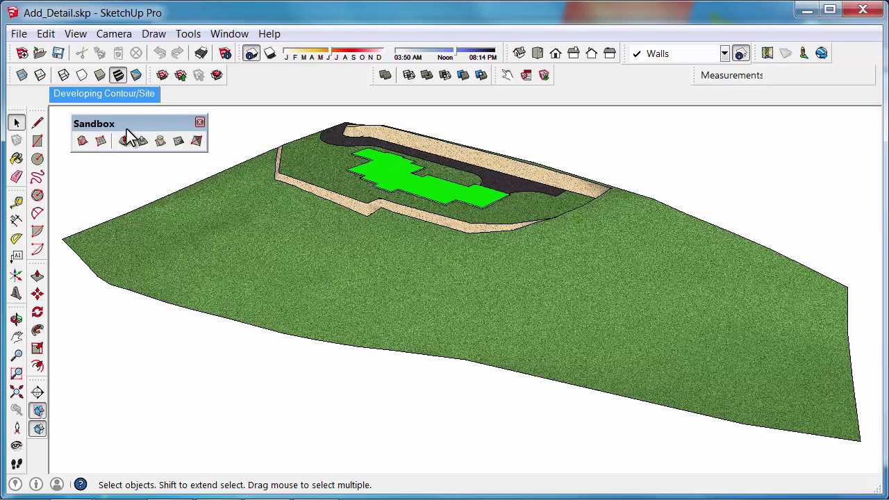
Orbit and zoom in until the flat grass terrain near the sandy building pad fills the view
{"action": "left_click", "coordinate": [68, 40]}
{"action": "left_click", "coordinate": [180, 21]}
{"action": "middle_click_drag", "start_coordinate": [549, 280], "coordinate": [443, 229]}
{"action": "scroll", "coordinate": [415, 264], "scroll_direction": "up", "scroll_amount": 2}
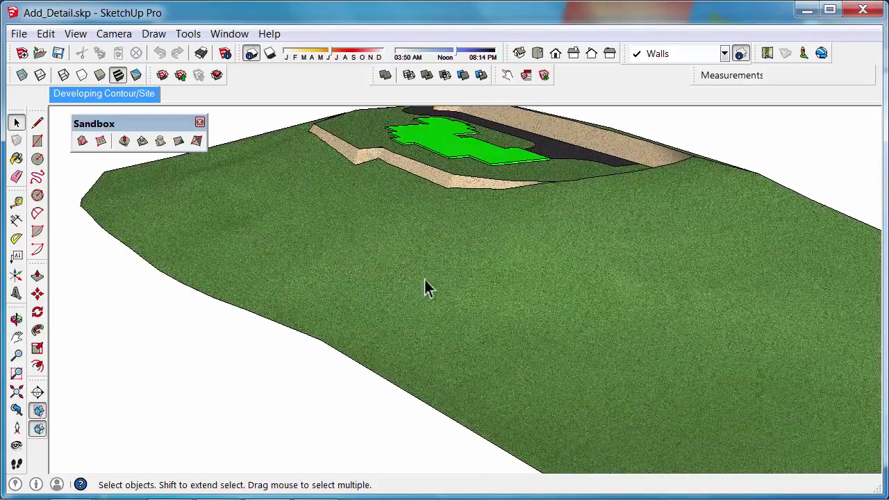
{"action": "middle_click_drag", "start_coordinate": [286, 231], "coordinate": [234, 214]}
{"action": "scroll", "coordinate": [284, 227], "scroll_direction": "up", "scroll_amount": 6}
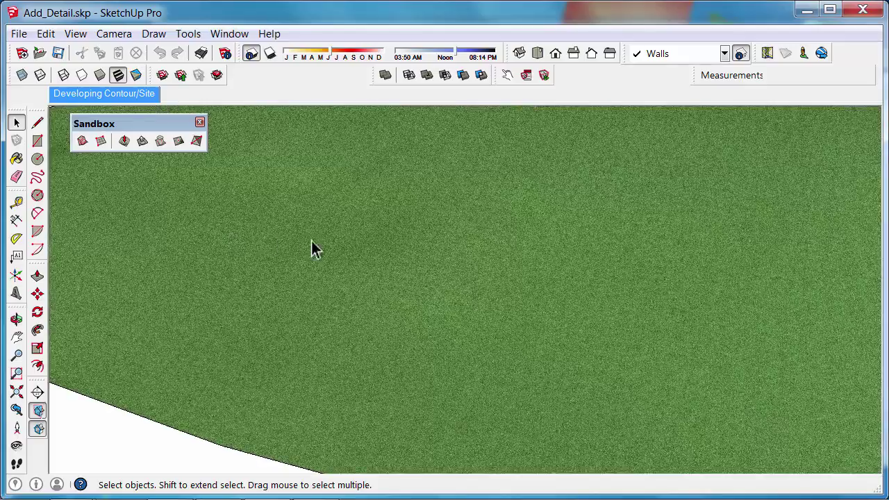
{"action": "middle_click_drag", "start_coordinate": [312, 249], "coordinate": [438, 247]}
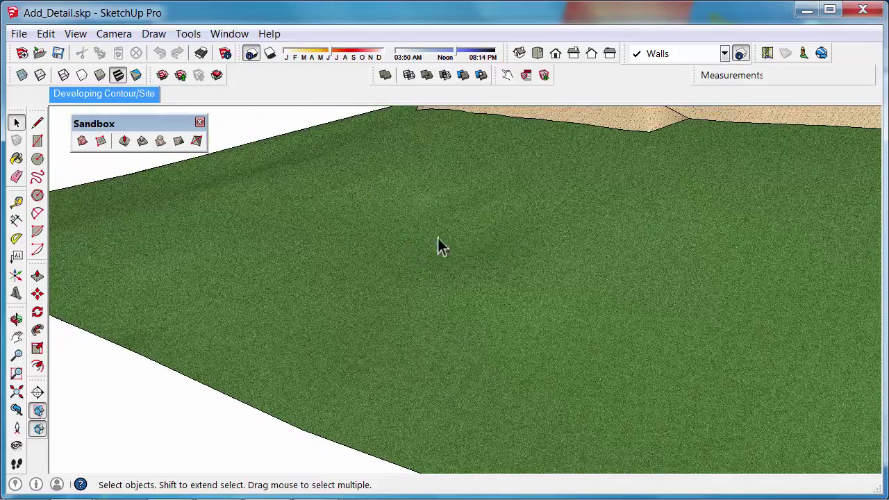
{"action": "scroll", "coordinate": [462, 253], "scroll_direction": "up", "scroll_amount": 3}
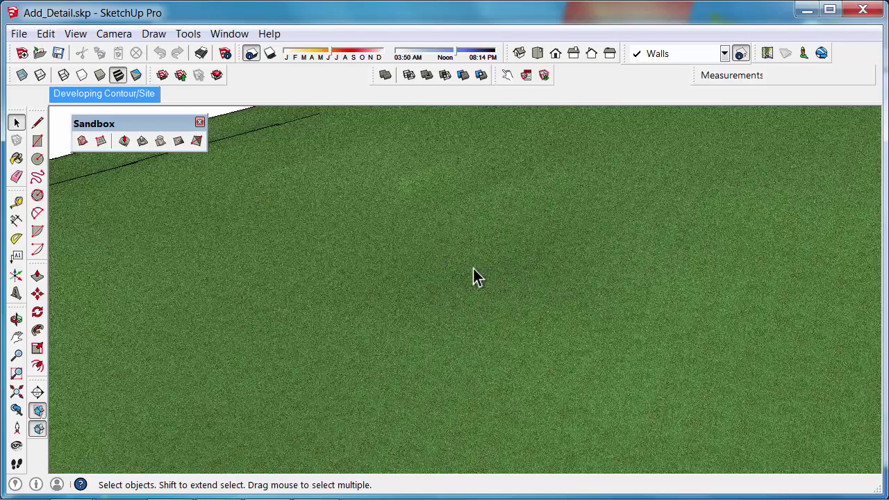
Edit the terrain group and activate the Sandbox Add Detail tool
{"action": "right_click", "coordinate": [472, 266]}
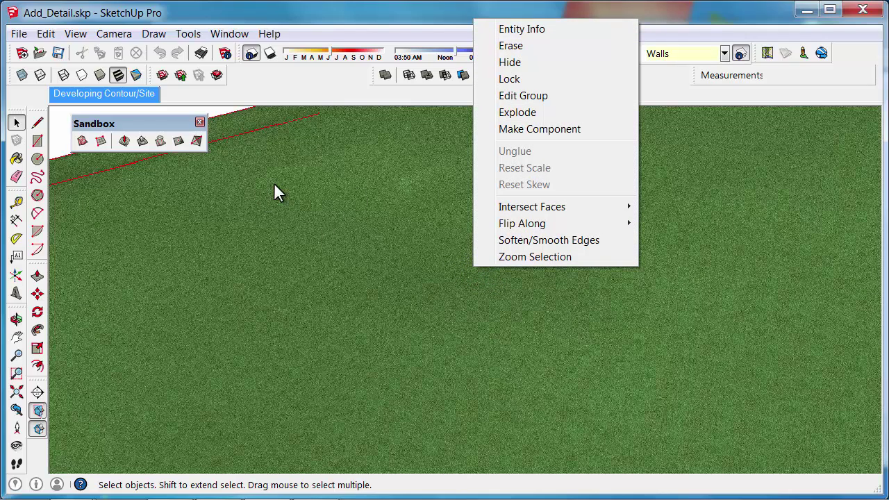
{"action": "left_click", "coordinate": [501, 96]}
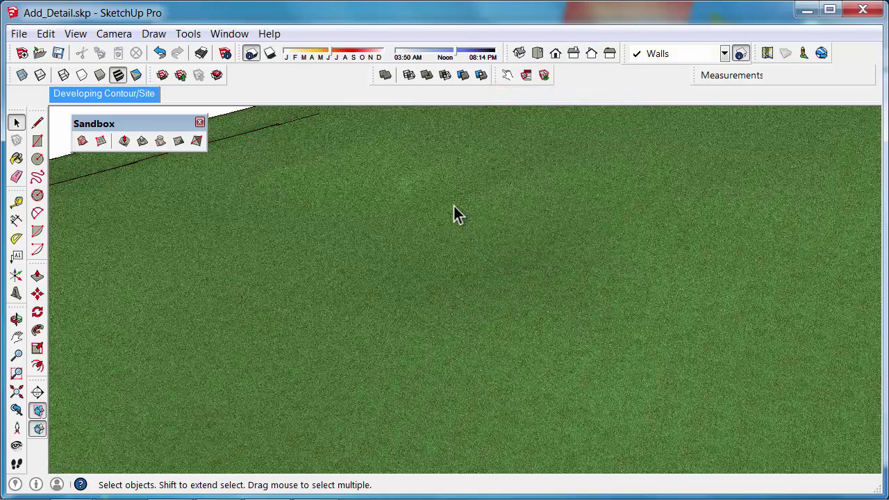
{"action": "left_click", "coordinate": [177, 142]}
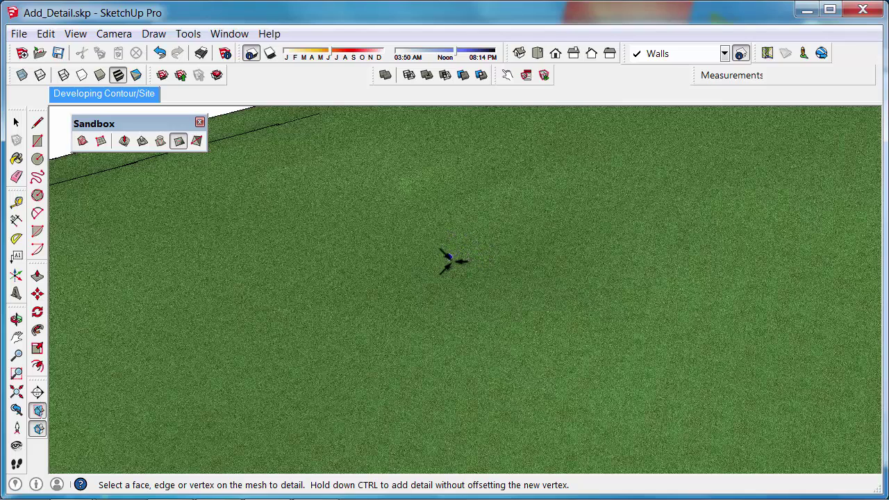
Add one raised detail vertex to the terrain mesh, creating three new edges around it
{"action": "left_click", "coordinate": [454, 257]}
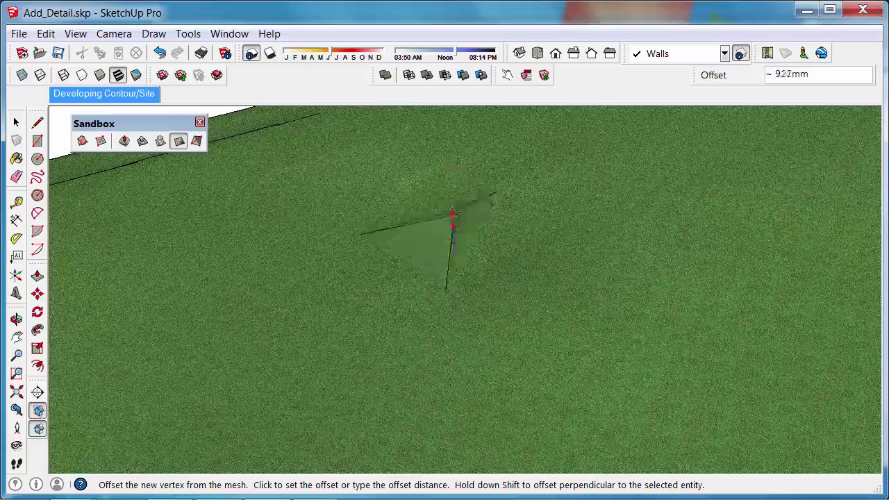
{"action": "left_click", "coordinate": [453, 230]}
{"action": "middle_click_drag", "start_coordinate": [471, 283], "coordinate": [400, 283]}
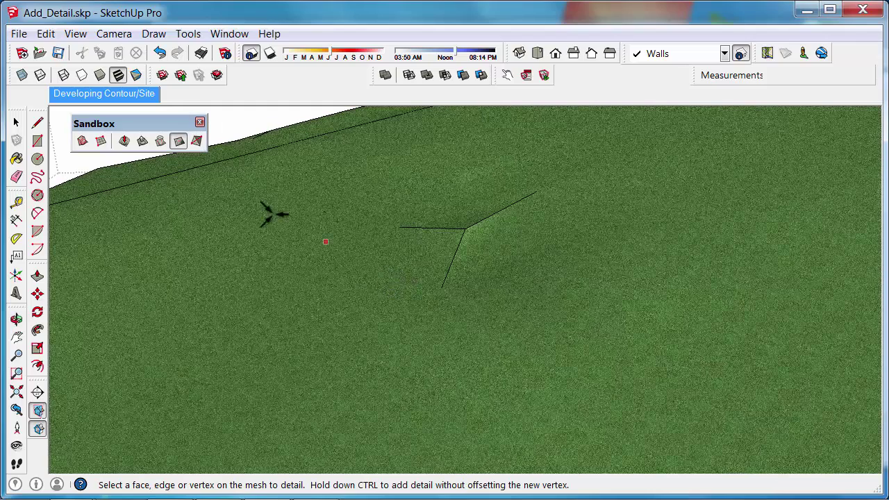
{"action": "left_click", "coordinate": [72, 36]}
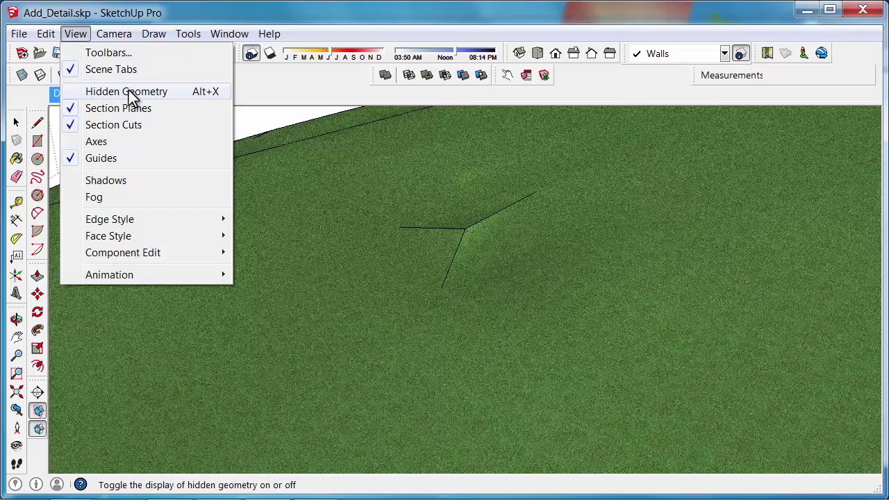
Turn on View > Hidden Geometry to show the terrain's dashed mesh edges
{"action": "left_click", "coordinate": [188, 93]}
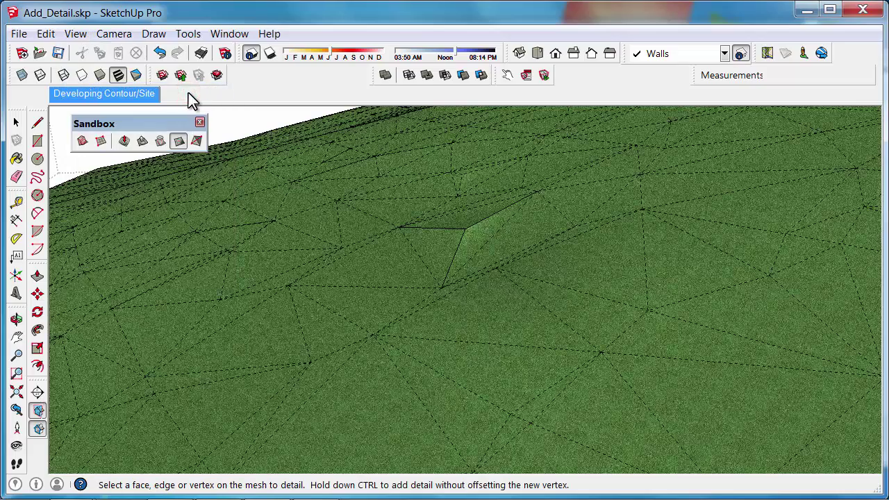
{"action": "middle_click_drag", "start_coordinate": [445, 273], "coordinate": [518, 270]}
{"action": "middle_click_drag", "start_coordinate": [466, 259], "coordinate": [486, 259]}
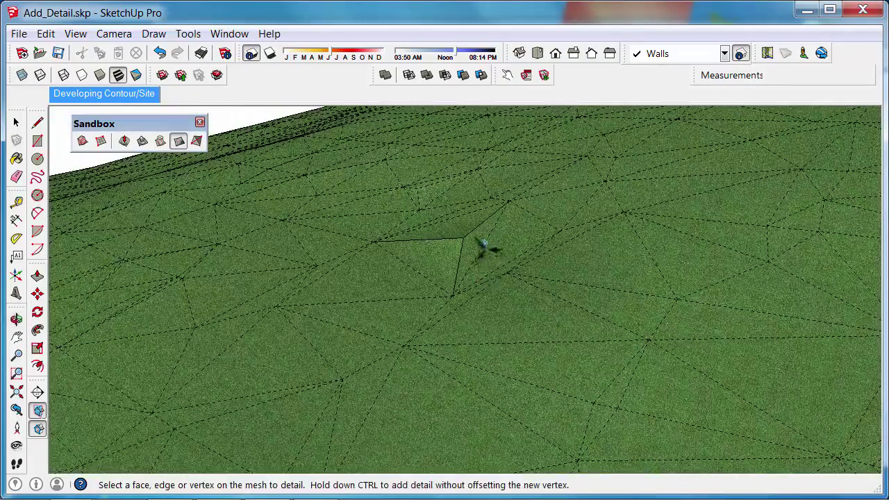
{"action": "scroll", "coordinate": [486, 250], "scroll_direction": "up", "scroll_amount": 2}
Add three more offset detail vertices on the mesh beside the first bump
{"action": "left_click", "coordinate": [489, 240]}
{"action": "left_click", "coordinate": [487, 229]}
{"action": "middle_click_drag", "start_coordinate": [471, 278], "coordinate": [539, 295]}
{"action": "left_click", "coordinate": [469, 244]}
{"action": "left_click", "coordinate": [476, 232]}
{"action": "left_click", "coordinate": [535, 299]}
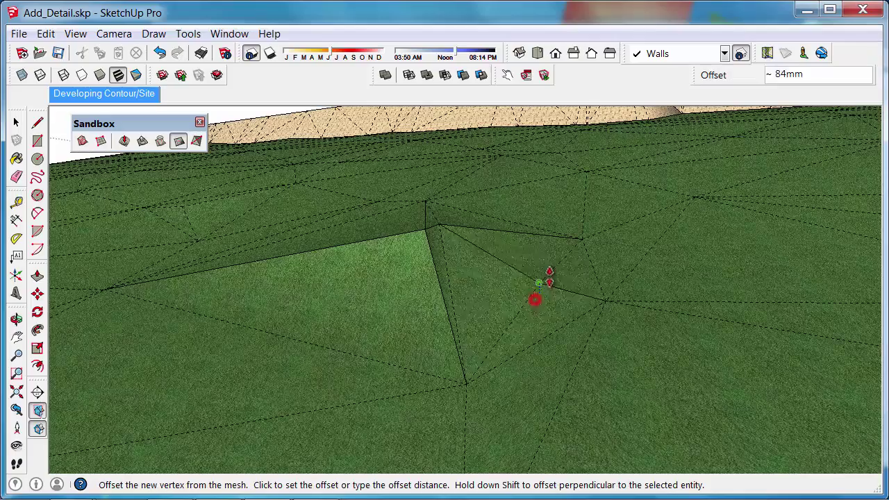
{"action": "left_click", "coordinate": [546, 265]}
{"action": "middle_click_drag", "start_coordinate": [546, 264], "coordinate": [445, 281]}
Add detail vertices raised about 86mm, 219mm and 78mm
{"action": "left_click", "coordinate": [481, 225]}
{"action": "left_click", "coordinate": [480, 207]}
{"action": "left_click", "coordinate": [442, 282]}
{"action": "left_click", "coordinate": [451, 250]}
{"action": "middle_click_drag", "start_coordinate": [451, 251], "coordinate": [412, 239]}
{"action": "left_click", "coordinate": [439, 263]}
{"action": "left_click", "coordinate": [447, 248]}
Add two more offset vertices near the ridge and start one offset about 164mm
{"action": "left_click", "coordinate": [412, 240]}
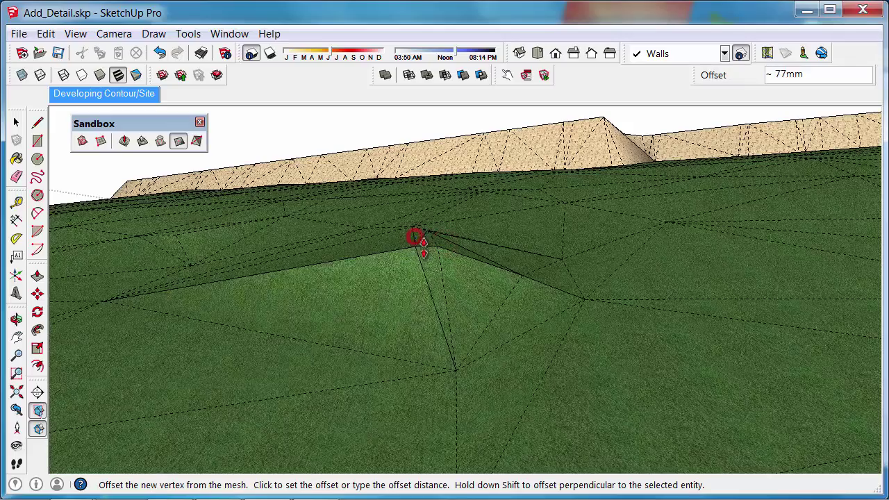
{"action": "left_click", "coordinate": [424, 270]}
{"action": "left_click", "coordinate": [438, 248]}
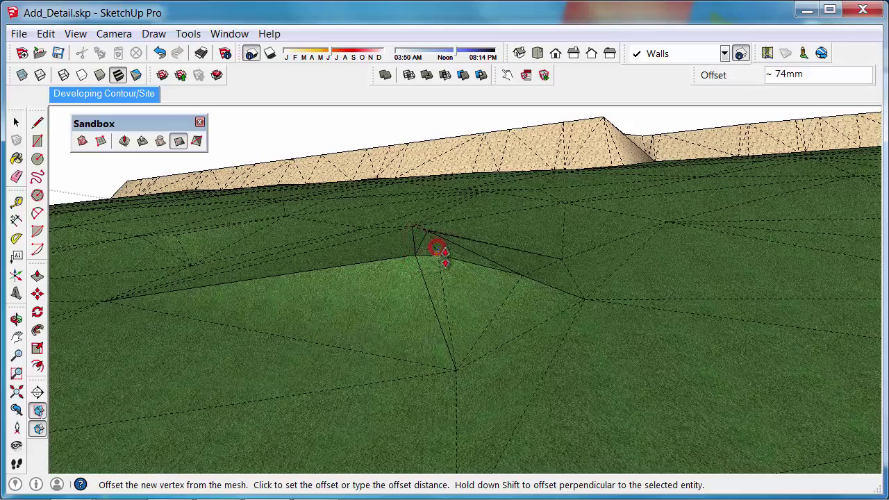
{"action": "left_click", "coordinate": [445, 258]}
{"action": "middle_click_drag", "start_coordinate": [444, 259], "coordinate": [433, 313]}
{"action": "left_click", "coordinate": [470, 221]}
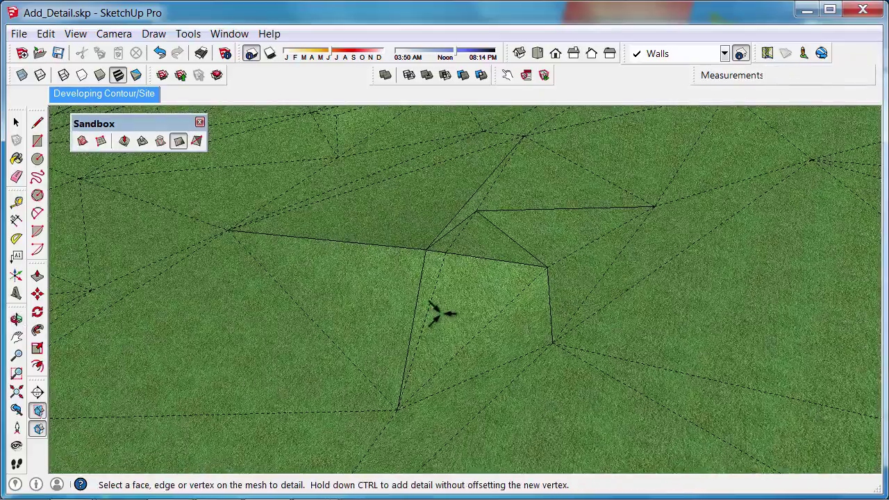
Switch to the Sandbox Flip Edge tool
{"action": "scroll", "coordinate": [451, 263], "scroll_direction": "down", "scroll_amount": 4}
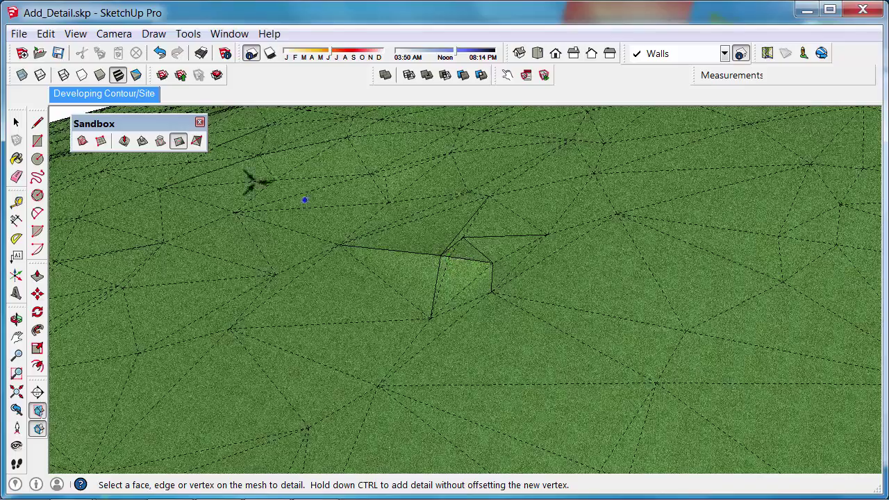
{"action": "left_click", "coordinate": [197, 141]}
{"action": "middle_click_drag", "start_coordinate": [301, 201], "coordinate": [174, 159]}
Turn off Hidden Geometry and flip one mesh edge near the bump
{"action": "left_click", "coordinate": [76, 35]}
{"action": "left_click", "coordinate": [96, 91]}
{"action": "middle_click_drag", "start_coordinate": [305, 257], "coordinate": [293, 235]}
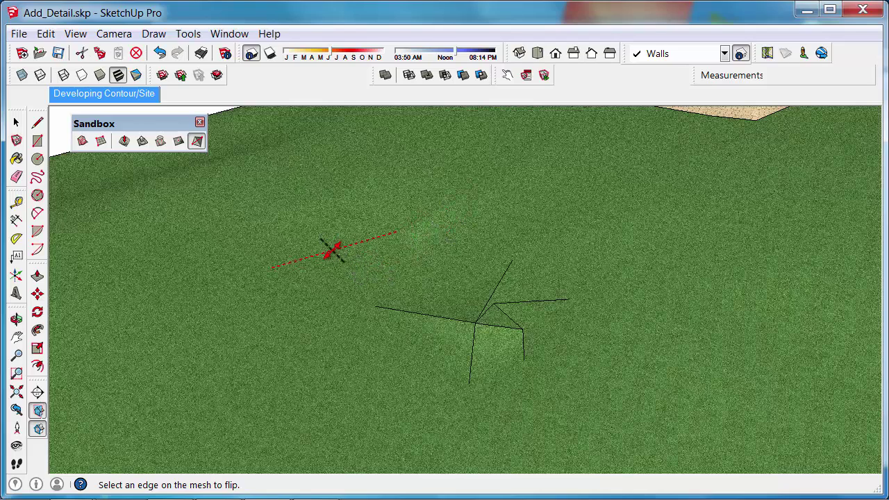
{"action": "left_click", "coordinate": [331, 250]}
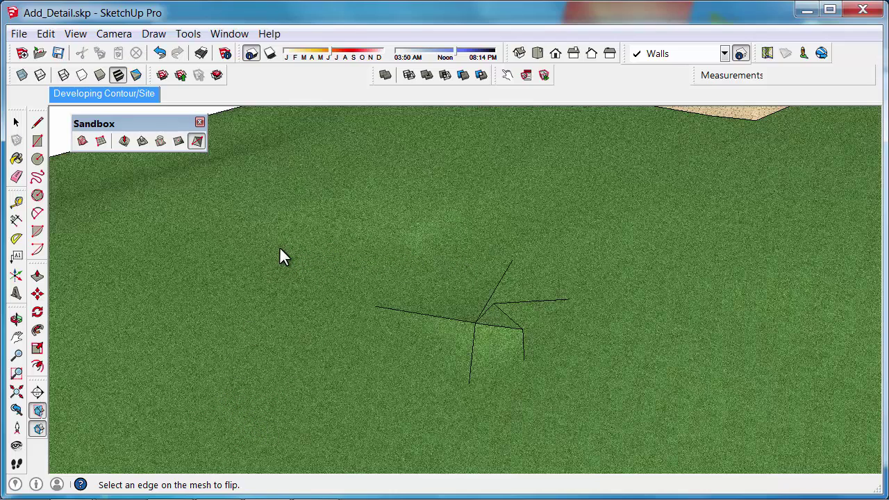
{"action": "left_click", "coordinate": [75, 34]}
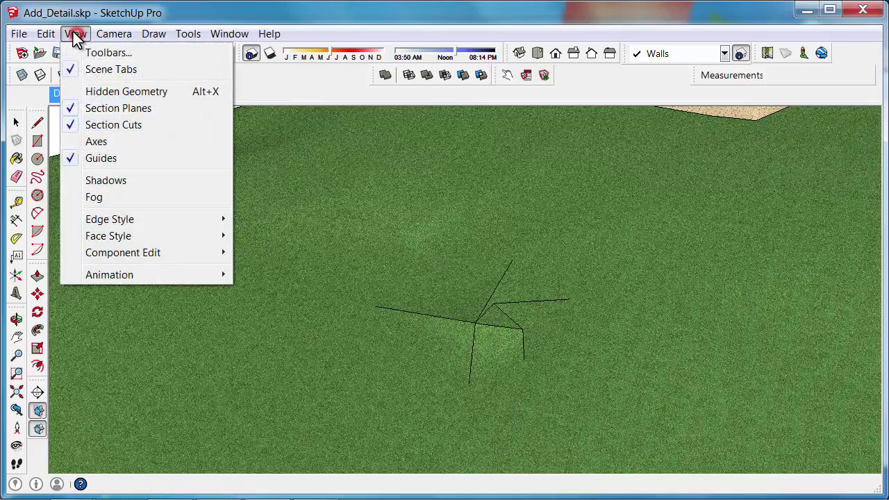
Show hidden geometry and flip the mesh edge beside the new vertex to the other diagonal
{"action": "left_click", "coordinate": [76, 91]}
{"action": "key", "text": "o"}
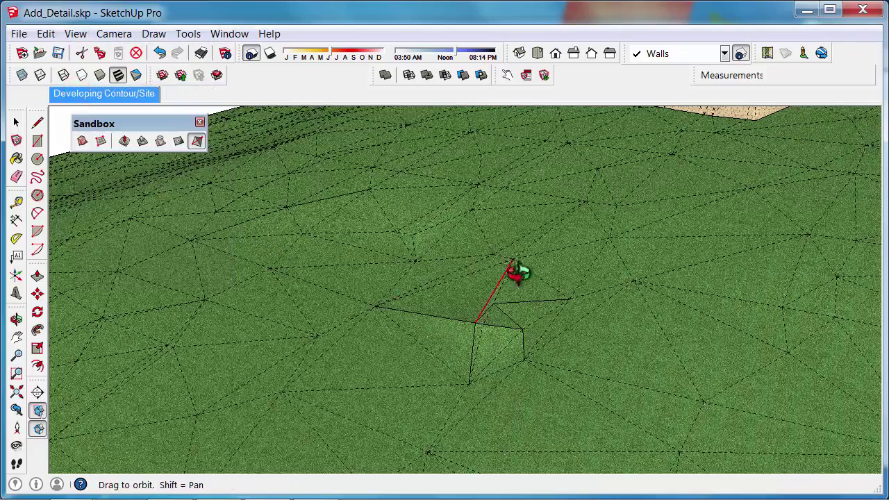
{"action": "left_click_drag", "start_coordinate": [521, 272], "coordinate": [605, 273]}
{"action": "middle_click_drag", "start_coordinate": [605, 273], "coordinate": [549, 313]}
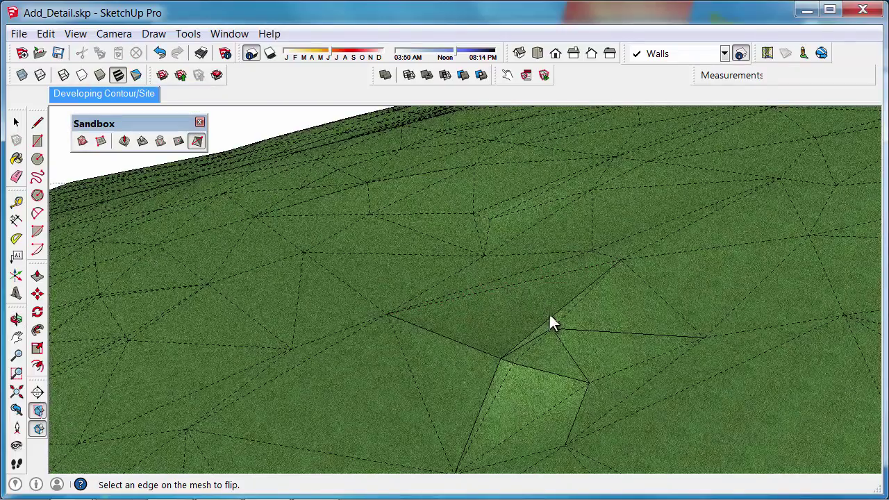
{"action": "left_click", "coordinate": [553, 310]}
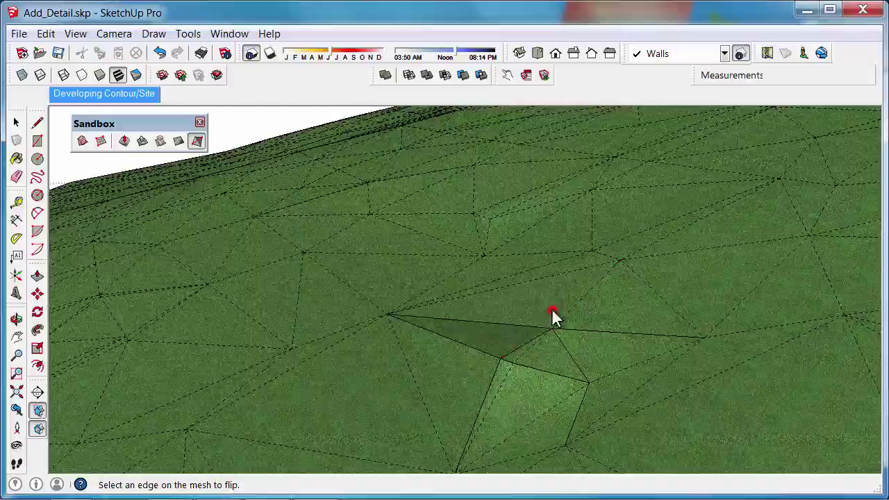
{"action": "middle_click_drag", "start_coordinate": [493, 339], "coordinate": [389, 335]}
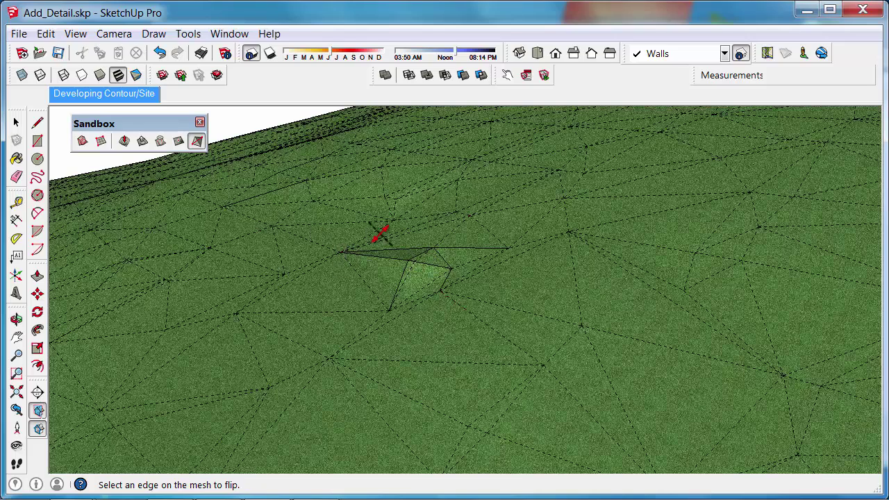
Hide the dashed mesh edges again and orbit to a near top-down view
{"action": "left_click", "coordinate": [62, 38]}
{"action": "left_click", "coordinate": [74, 90]}
{"action": "middle_click_drag", "start_coordinate": [473, 300], "coordinate": [486, 369]}
{"action": "left_click", "coordinate": [196, 141]}
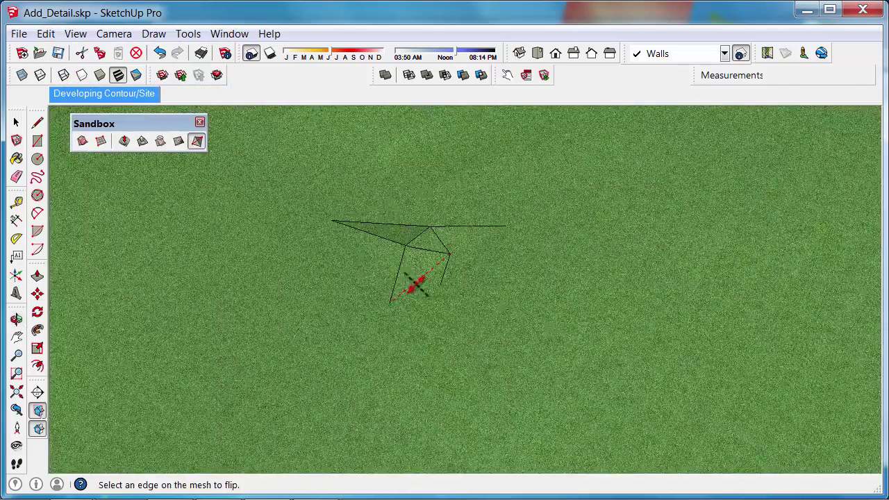
{"action": "left_click", "coordinate": [14, 177]}
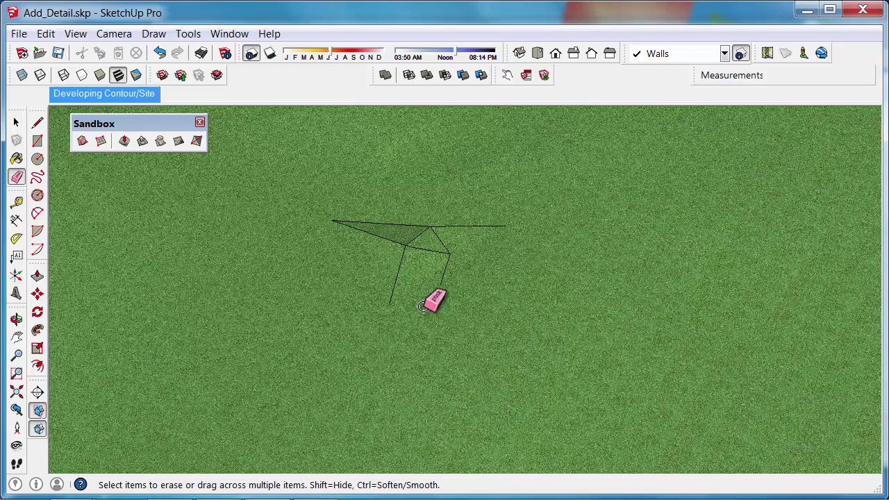
Erase the remaining visible edges around the added vertex with the Eraser
{"action": "mouse_move", "coordinate": [417, 284]}
{"action": "left_mouse_down"}
{"action": "mouse_move", "coordinate": [414, 246]}
{"action": "mouse_move", "coordinate": [405, 246]}
{"action": "mouse_move", "coordinate": [444, 258]}
{"action": "mouse_move", "coordinate": [446, 236]}
{"action": "mouse_move", "coordinate": [416, 210]}
{"action": "mouse_move", "coordinate": [406, 241]}
{"action": "mouse_move", "coordinate": [447, 294]}
{"action": "left_mouse_up"}
{"action": "mouse_move", "coordinate": [447, 294]}
{"action": "middle_mouse_down"}
{"action": "mouse_move", "coordinate": [347, 218]}
{"action": "mouse_move", "coordinate": [403, 242]}
{"action": "mouse_move", "coordinate": [424, 264]}
{"action": "middle_mouse_up"}
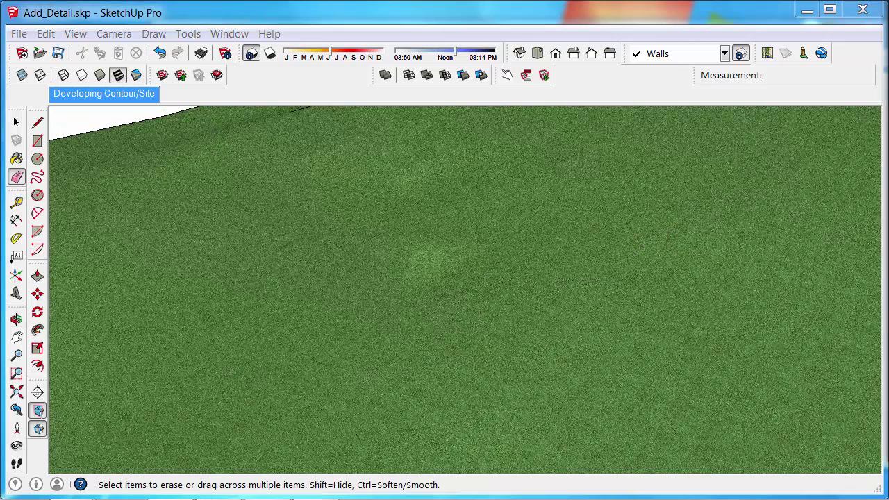